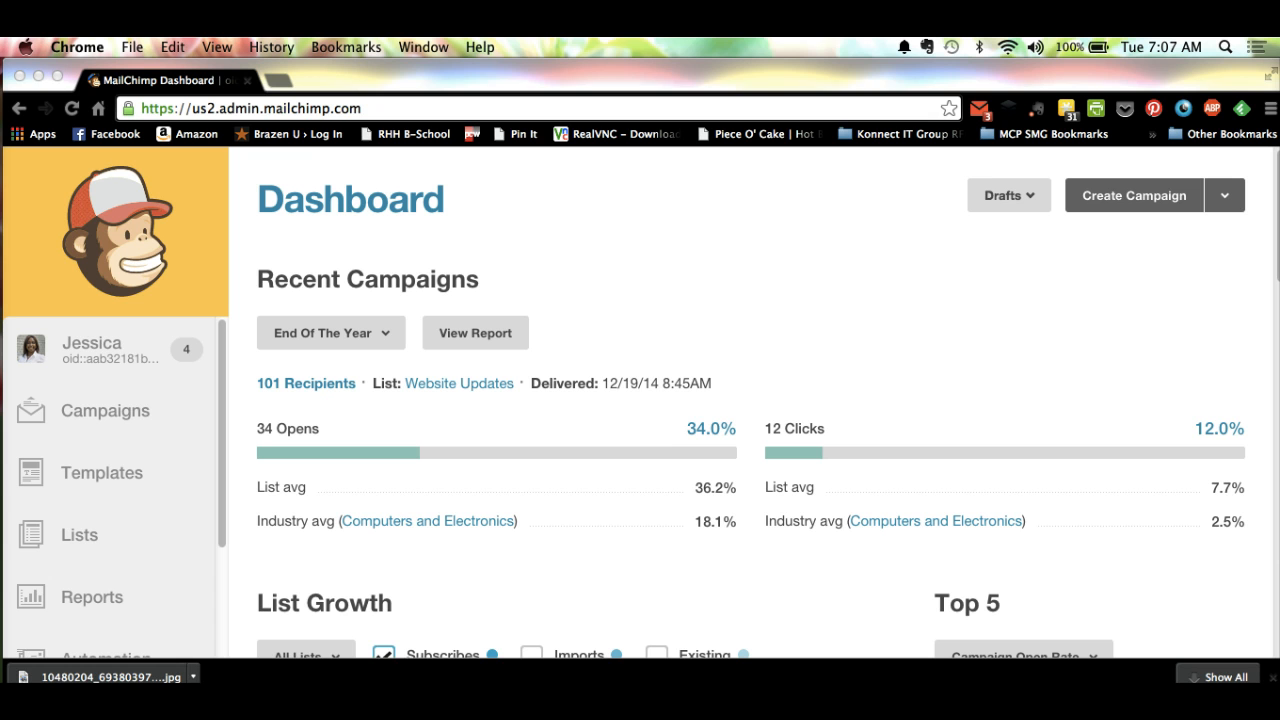
Step: Look over the dashboard's recent campaign results, list growth chart and top five campaigns
{"action": "left_click", "coordinate": [98, 596]}
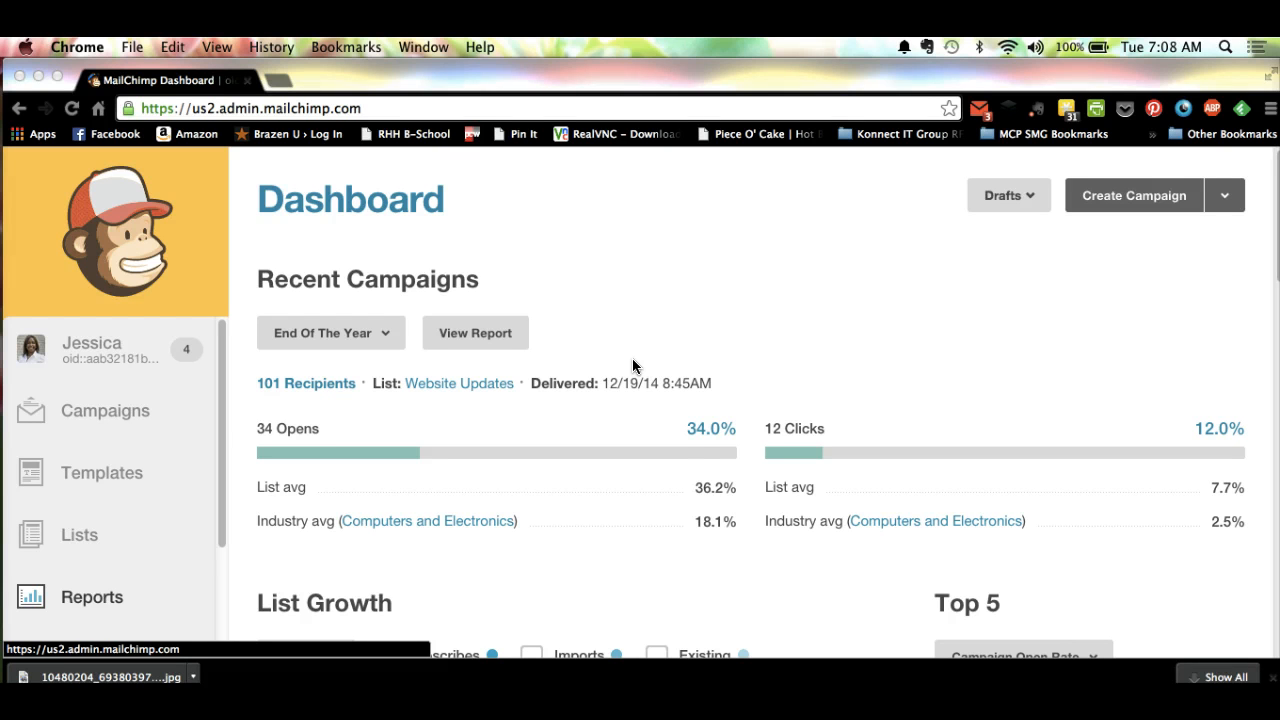
{"action": "left_click", "coordinate": [869, 395]}
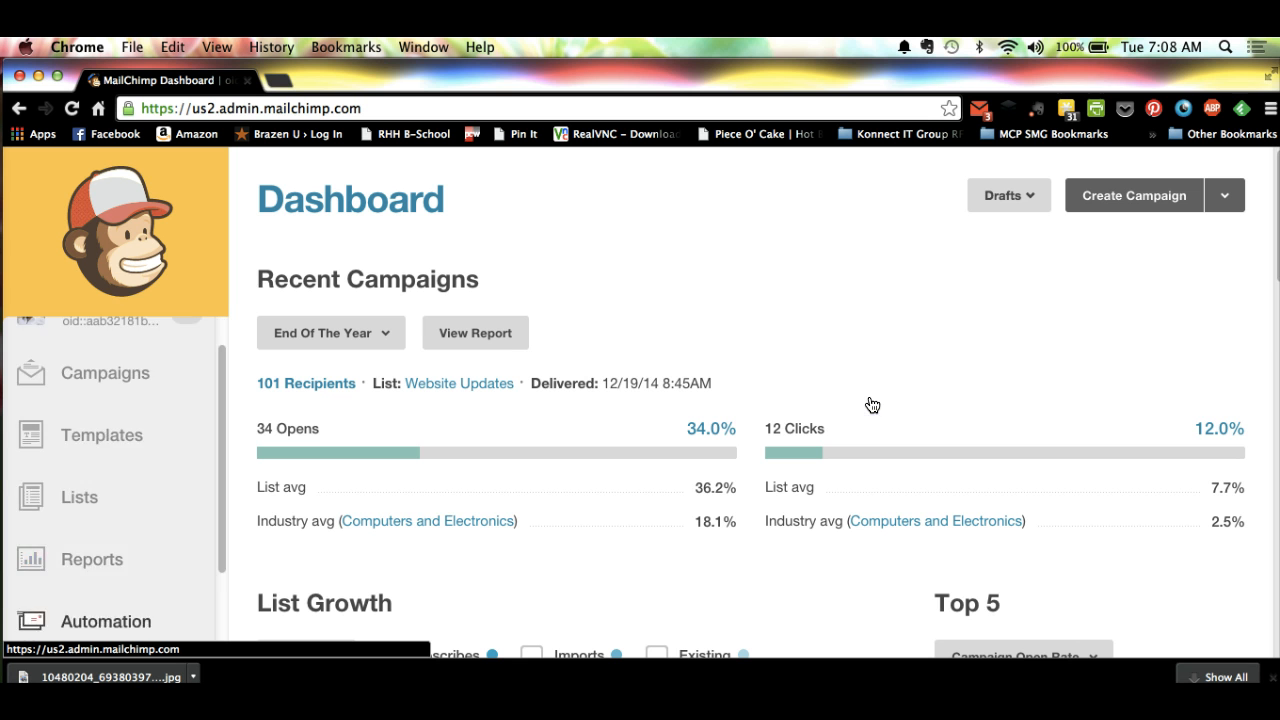
{"action": "scroll", "coordinate": [106, 590], "scroll_direction": "up", "scroll_amount": 2}
{"action": "left_click", "coordinate": [1092, 372]}
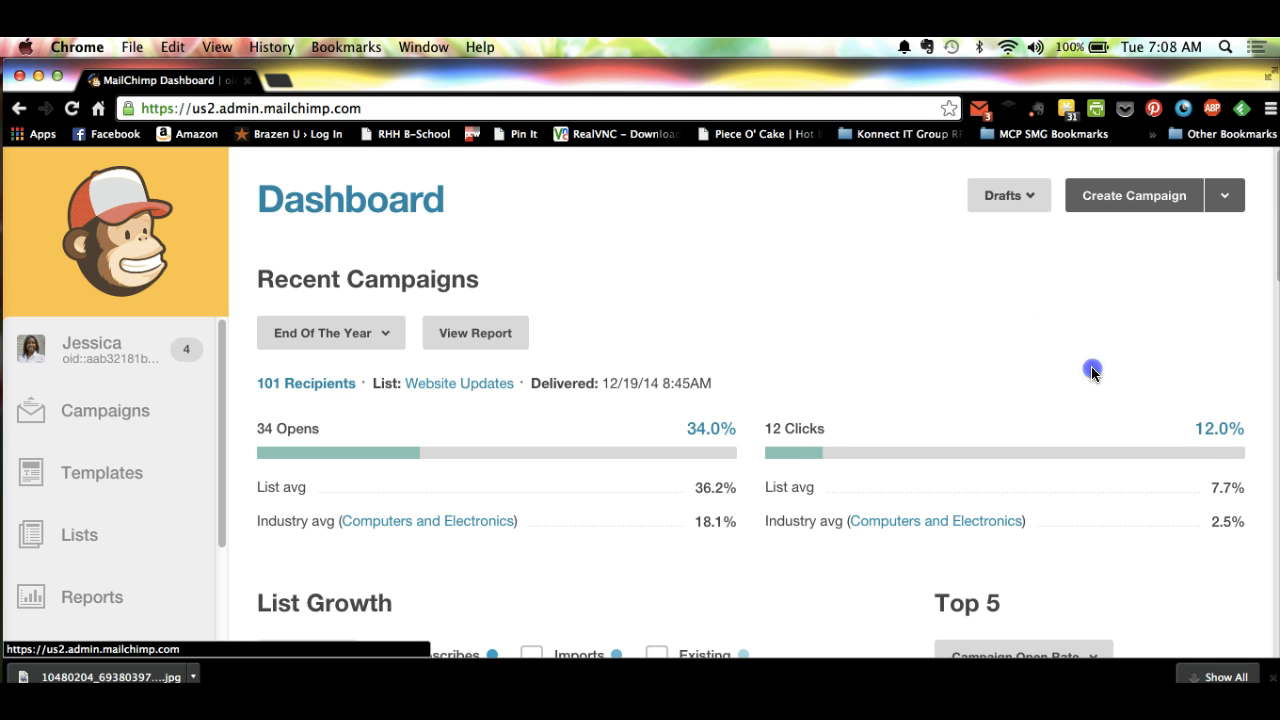
{"action": "scroll", "coordinate": [1092, 372], "scroll_direction": "down", "scroll_amount": 8}
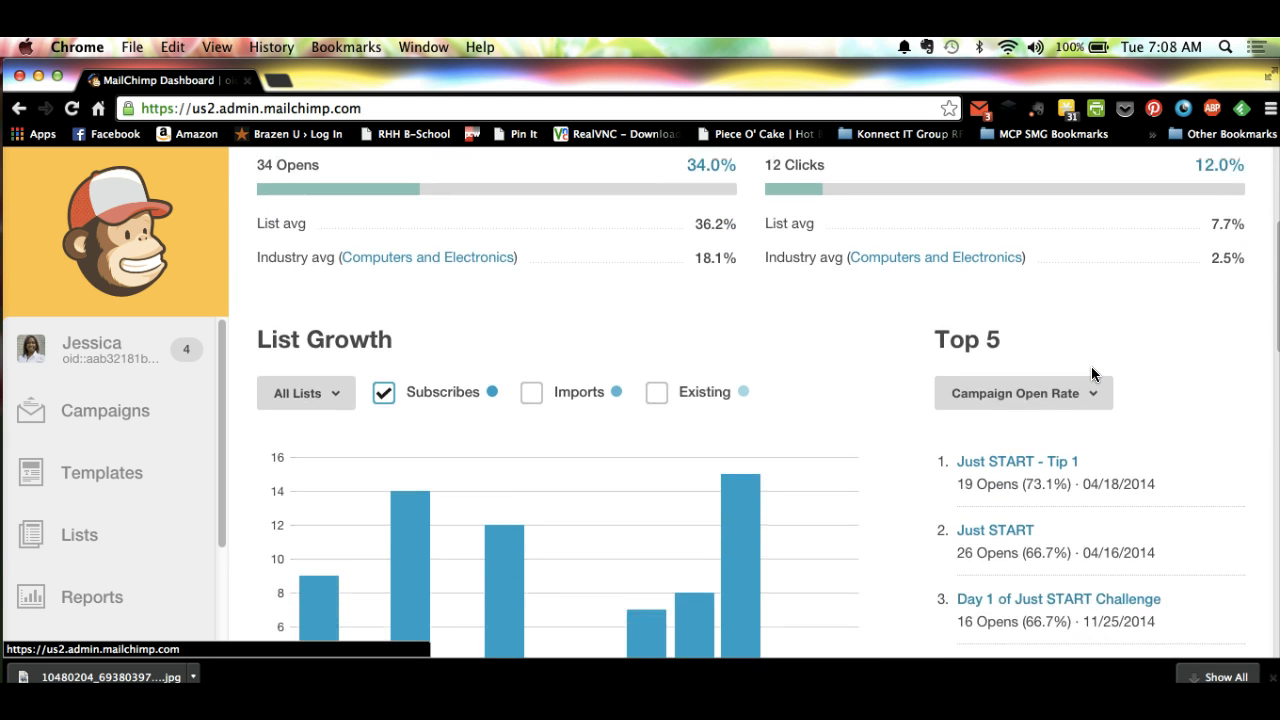
{"action": "scroll", "coordinate": [1092, 373], "scroll_direction": "down", "scroll_amount": 4}
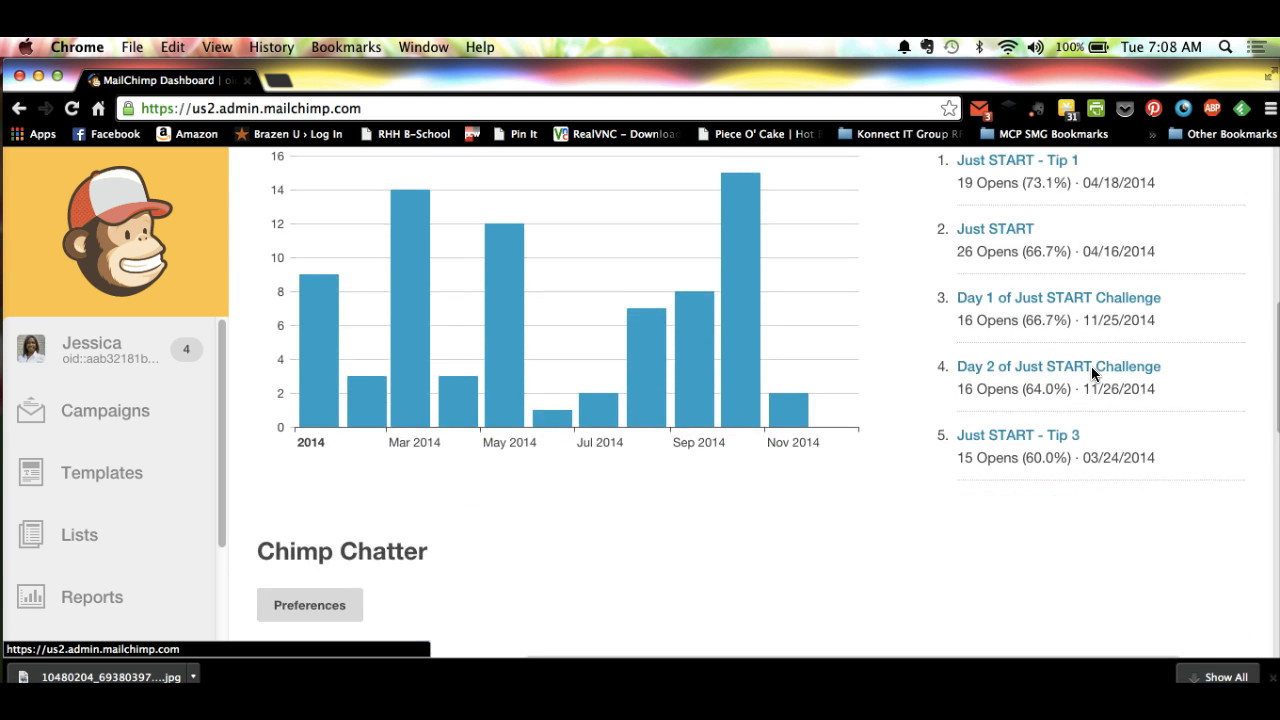
{"action": "scroll", "coordinate": [1092, 373], "scroll_direction": "up", "scroll_amount": 1}
{"action": "scroll", "coordinate": [1092, 373], "scroll_direction": "up", "scroll_amount": 11}
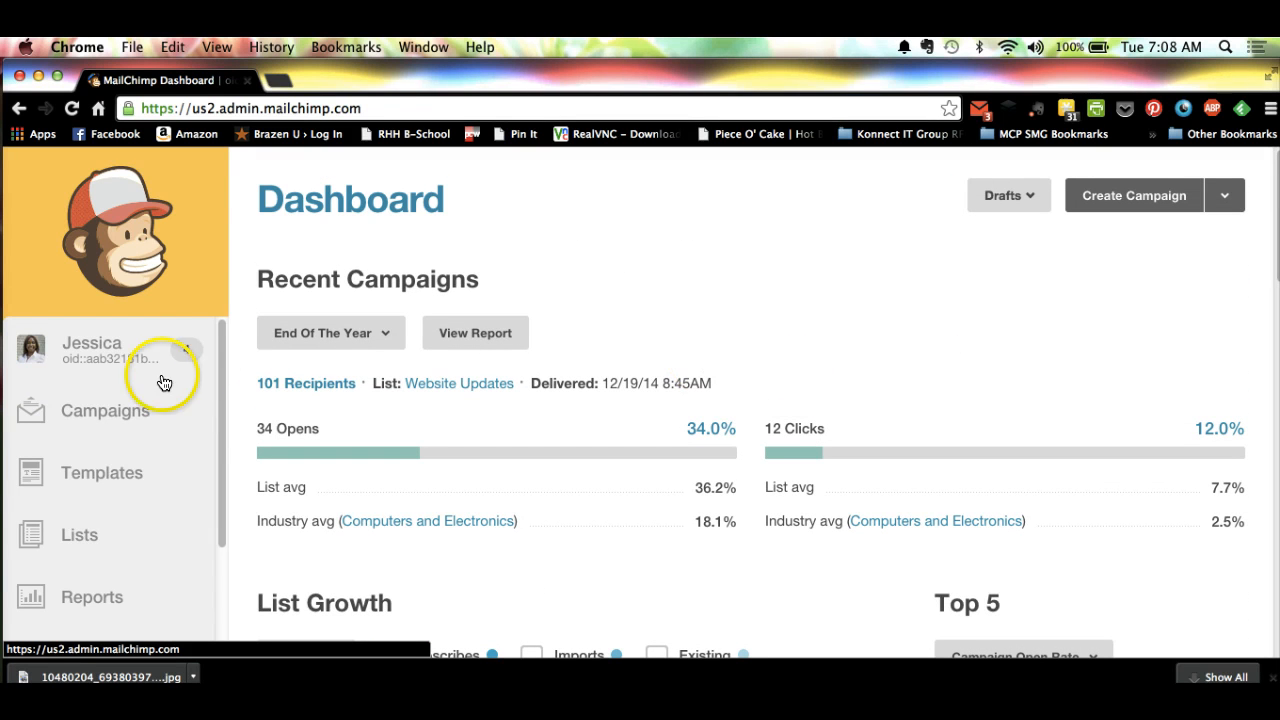
Step: Go to the subscriber lists and start creating a new list rather than groups
{"action": "left_click", "coordinate": [88, 531]}
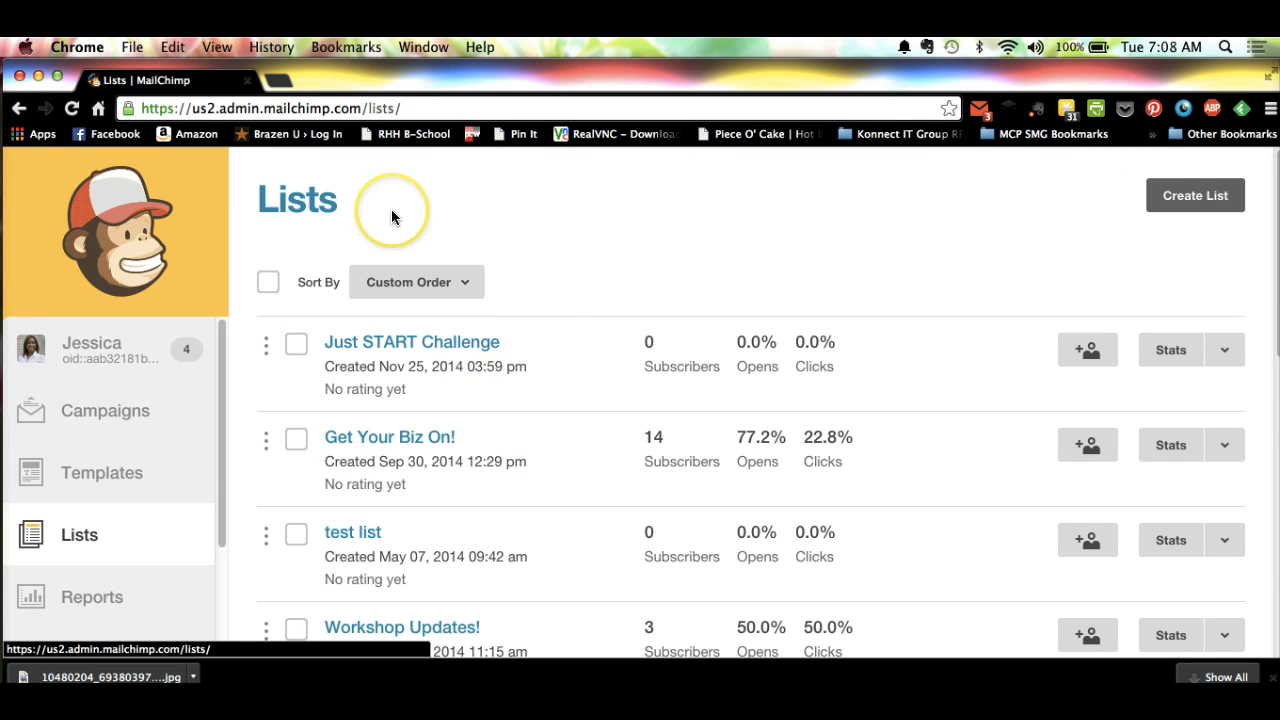
{"action": "left_click", "coordinate": [1219, 196]}
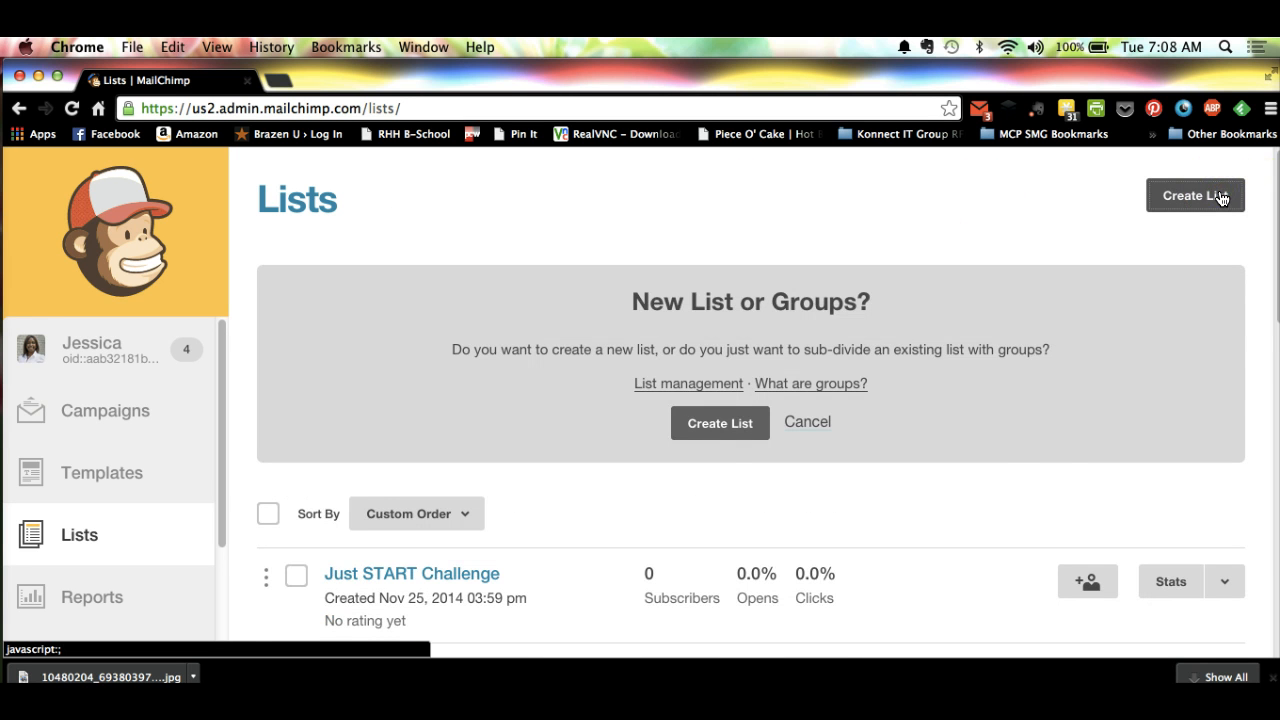
{"action": "left_click", "coordinate": [706, 432]}
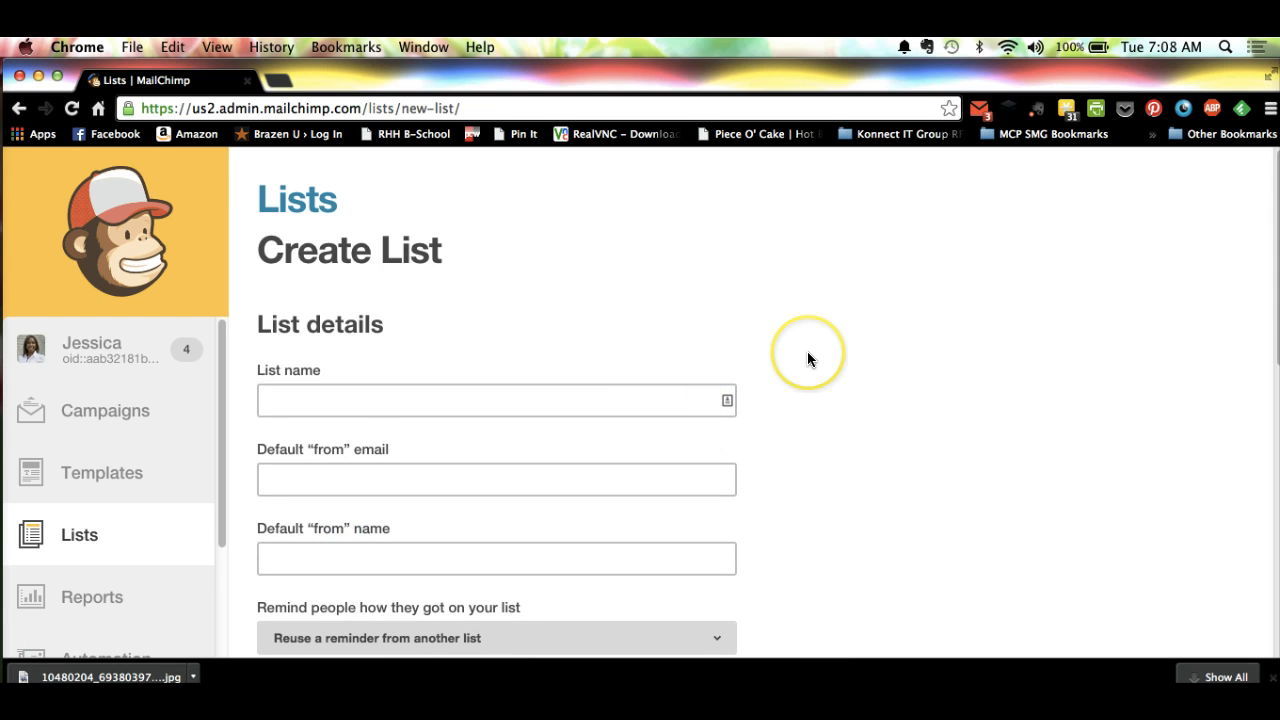
Step: Name the new list "Get Comfy with the Monkey Challenge"
{"action": "scroll", "coordinate": [808, 359], "scroll_direction": "down", "scroll_amount": 2}
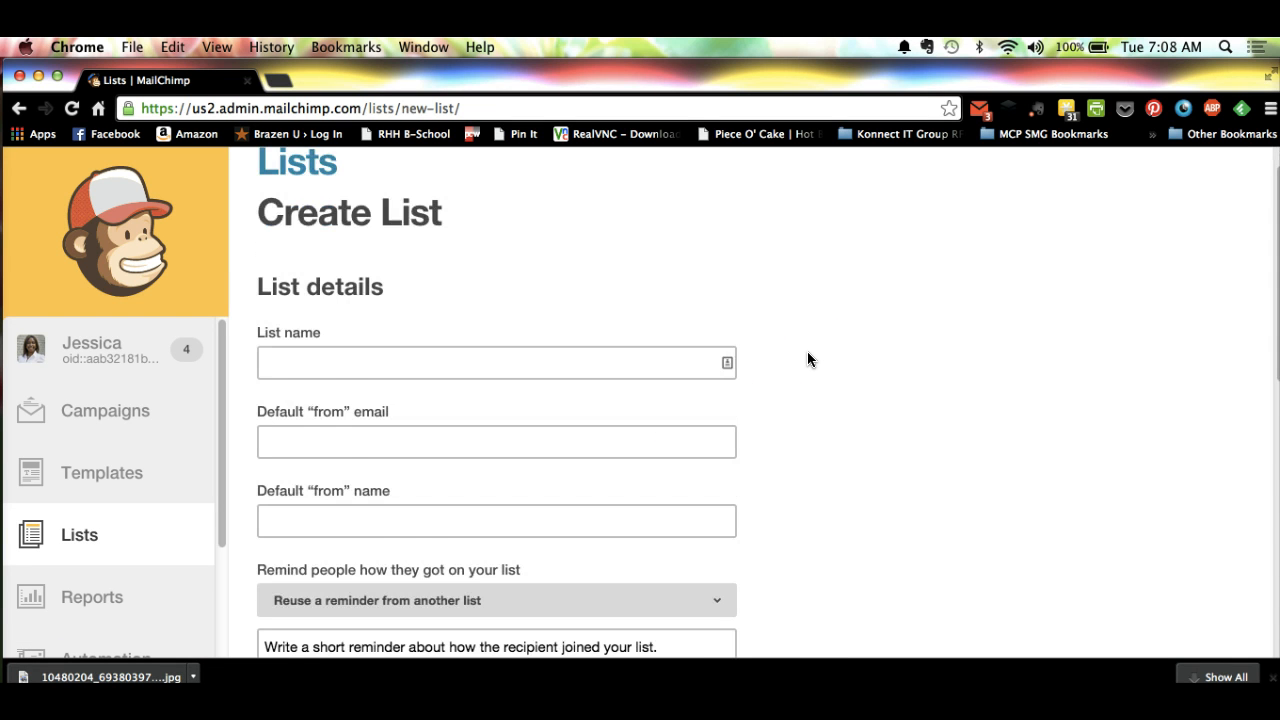
{"action": "scroll", "coordinate": [808, 359], "scroll_direction": "down", "scroll_amount": 1}
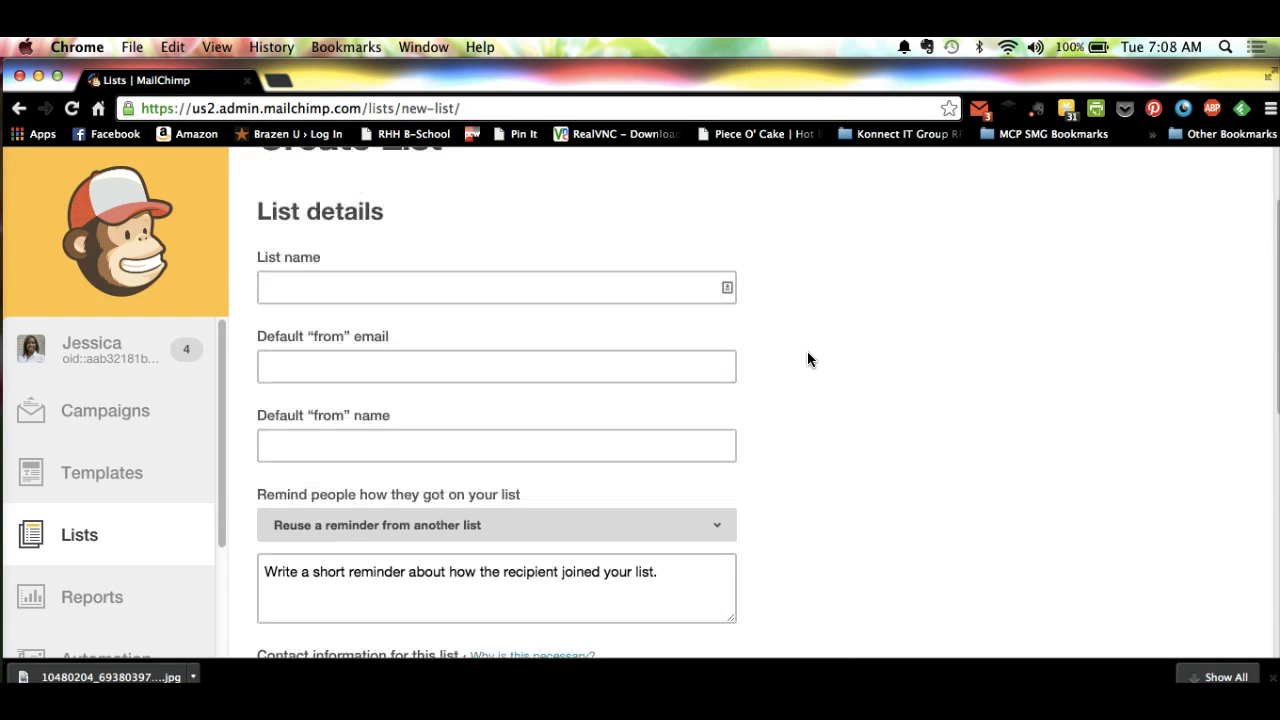
{"action": "left_click", "coordinate": [576, 285]}
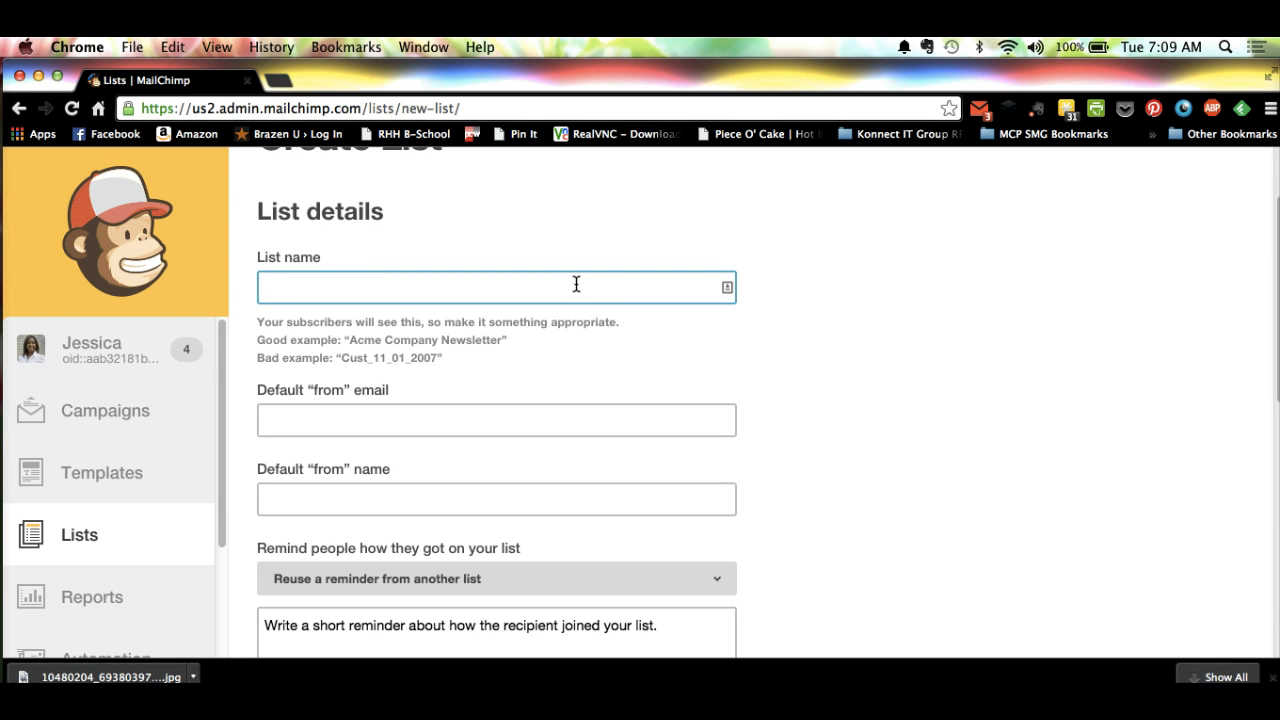
{"action": "type", "text": "Get"}
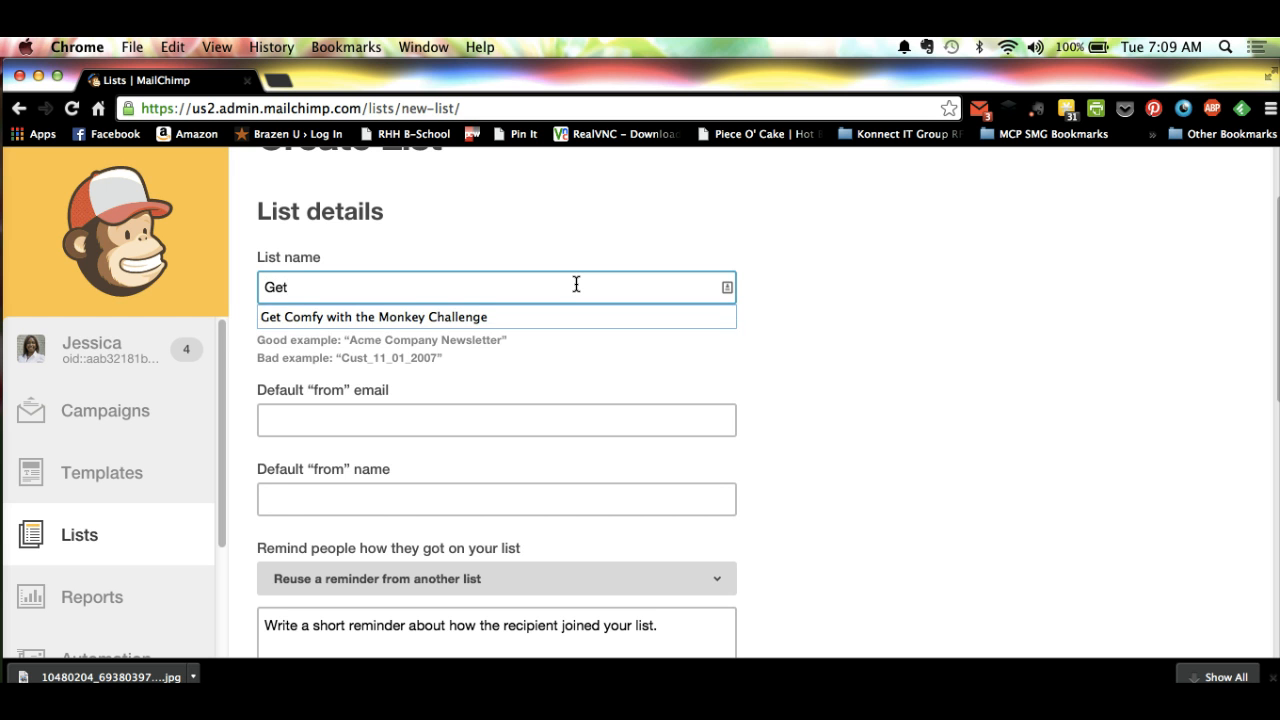
{"action": "key", "text": "Down"}
{"action": "key", "text": "Tab"}
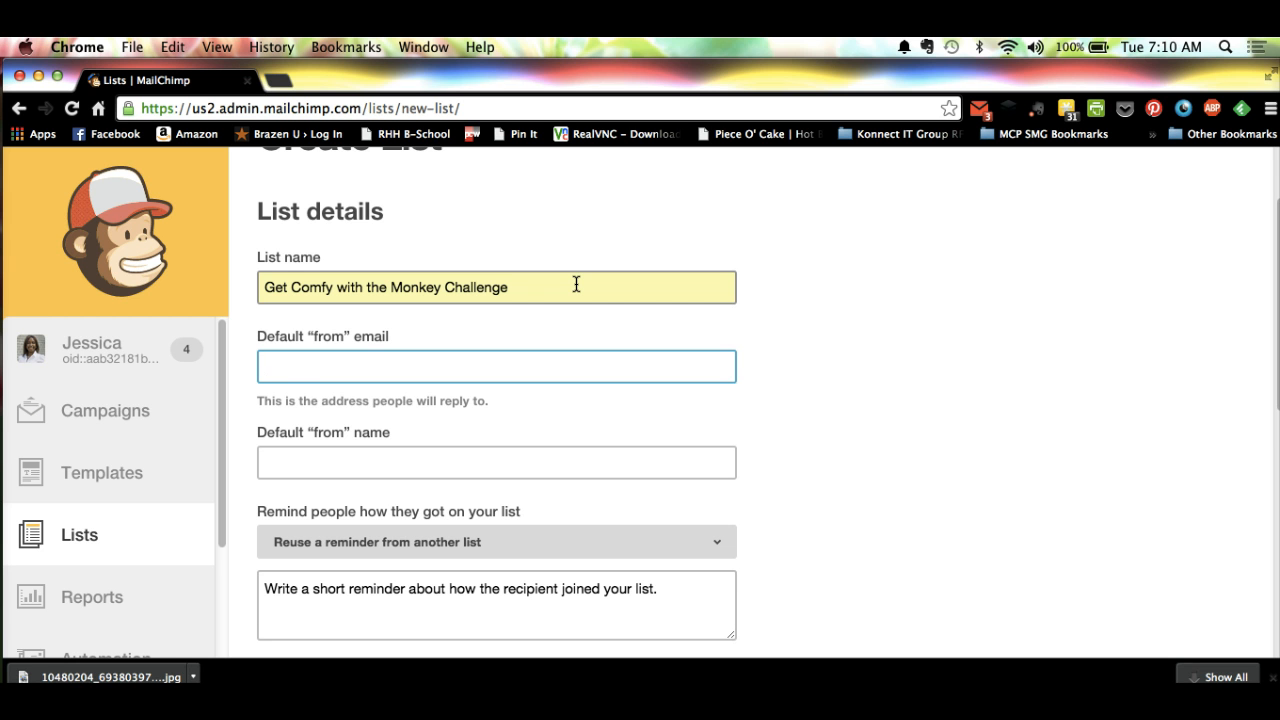
Step: Fill in the default "from" email with the sender's address and set the default "from" name to "Tech Biz Gurl"
{"action": "type", "text": "jess"}
{"action": "key", "text": "Down"}
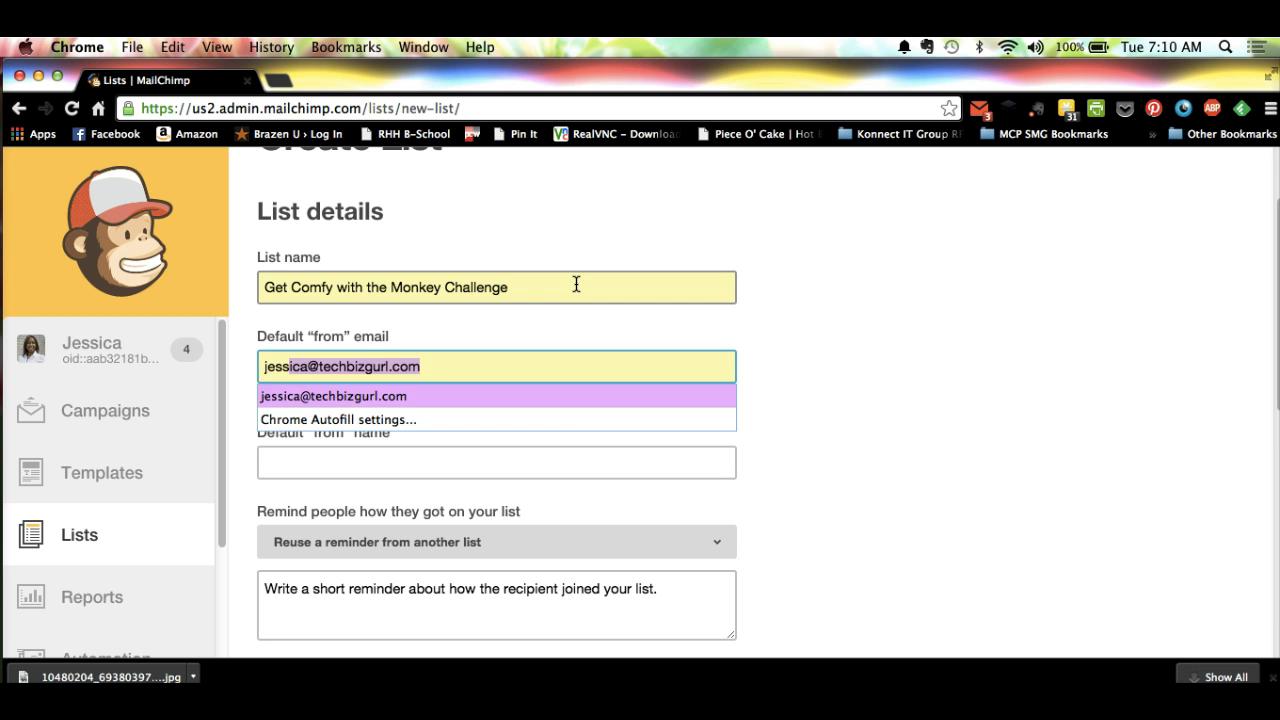
{"action": "key", "text": "Tab"}
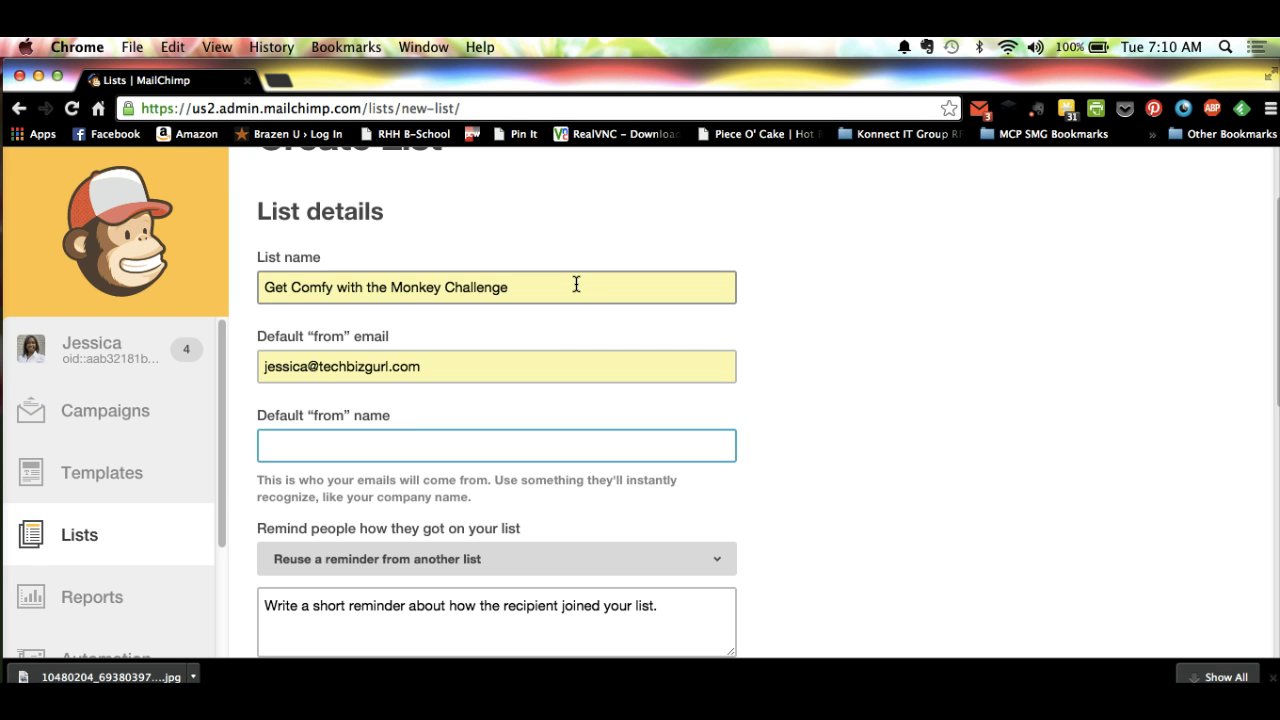
{"action": "type", "text": "Tech"}
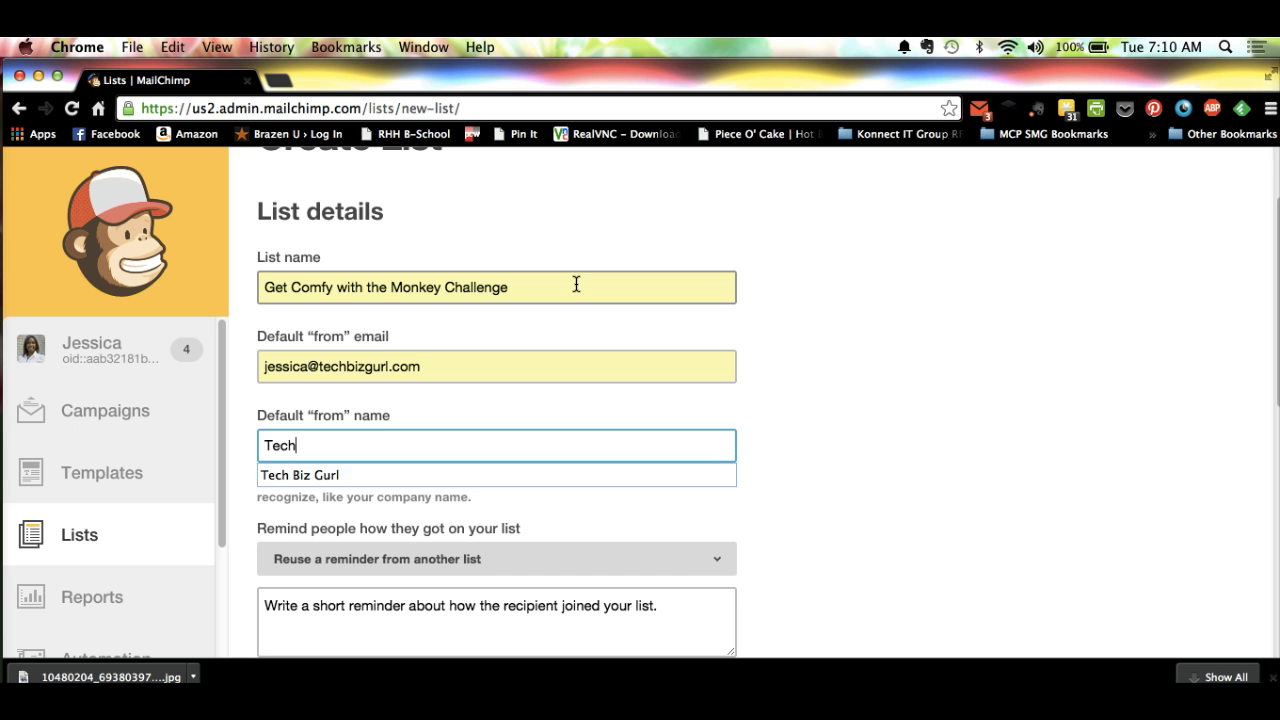
{"action": "key", "text": "Down"}
{"action": "key", "text": "Return"}
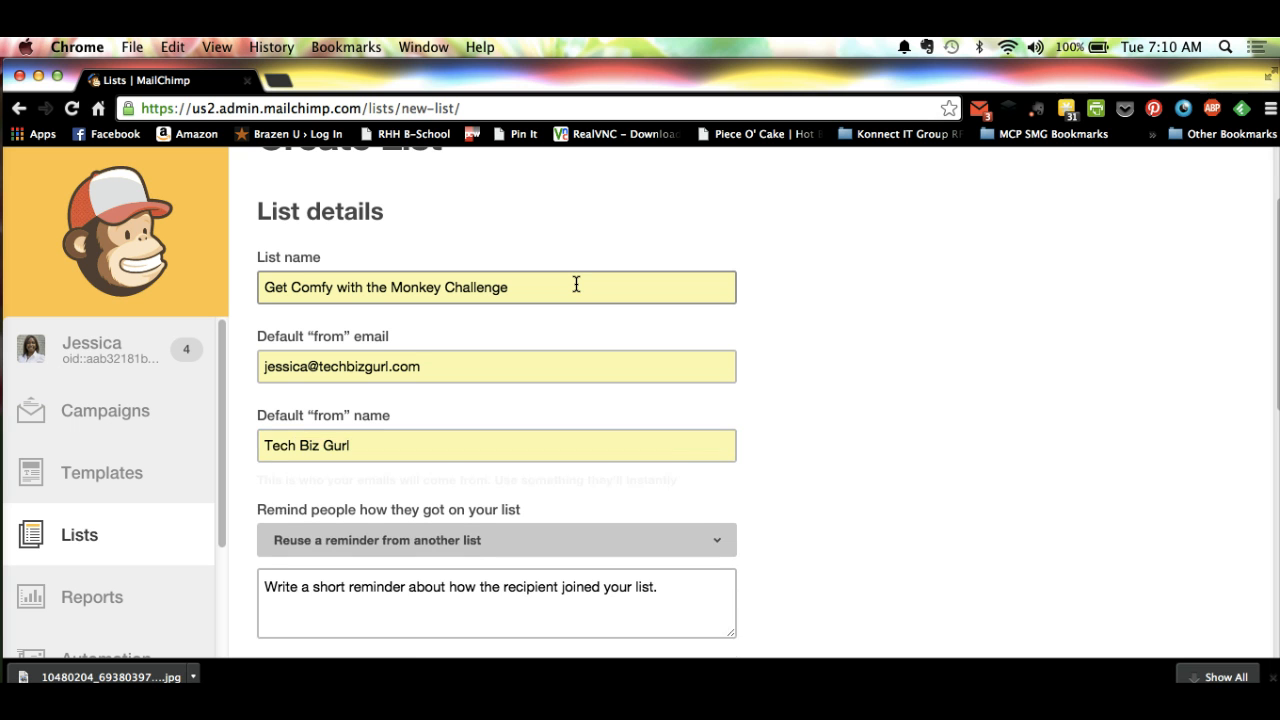
{"action": "left_click", "coordinate": [1046, 338]}
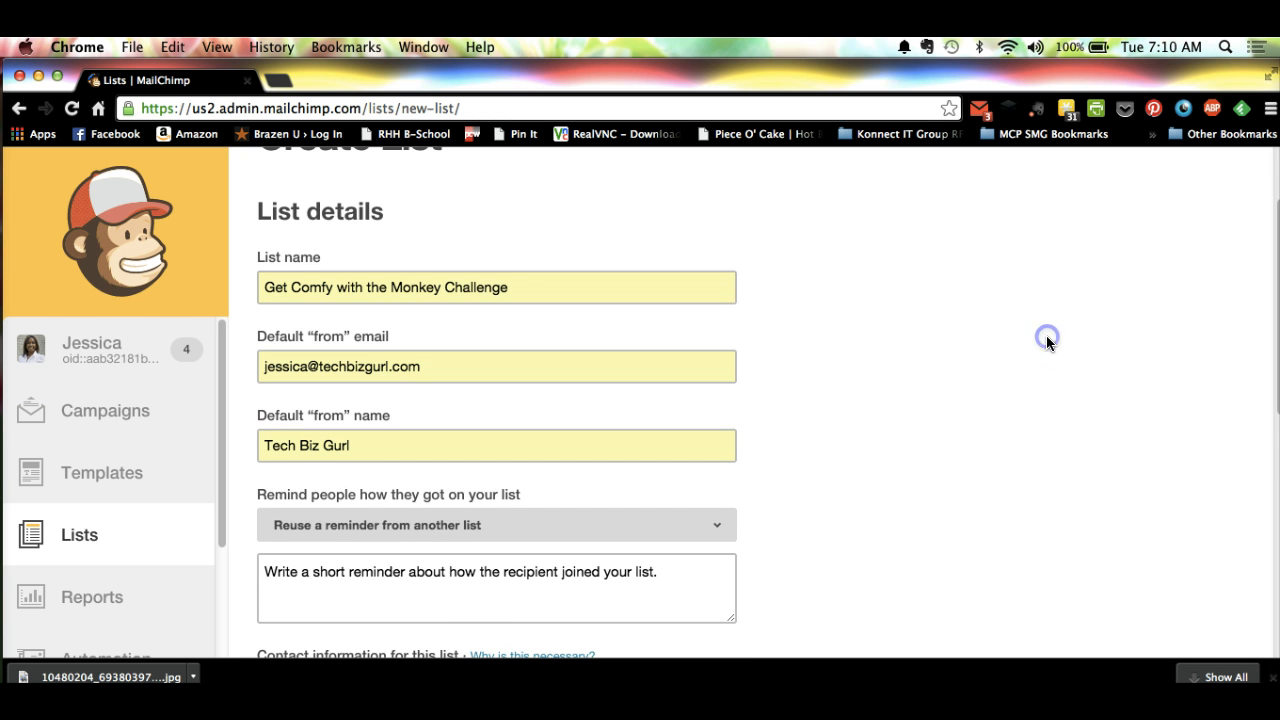
Step: Write the reminder of how people got on the list: "You are receiving this email because you opted in at techbizgurl.com."
{"action": "scroll", "coordinate": [1047, 337], "scroll_direction": "down", "scroll_amount": 2}
{"action": "scroll", "coordinate": [1047, 343], "scroll_direction": "down", "scroll_amount": 1}
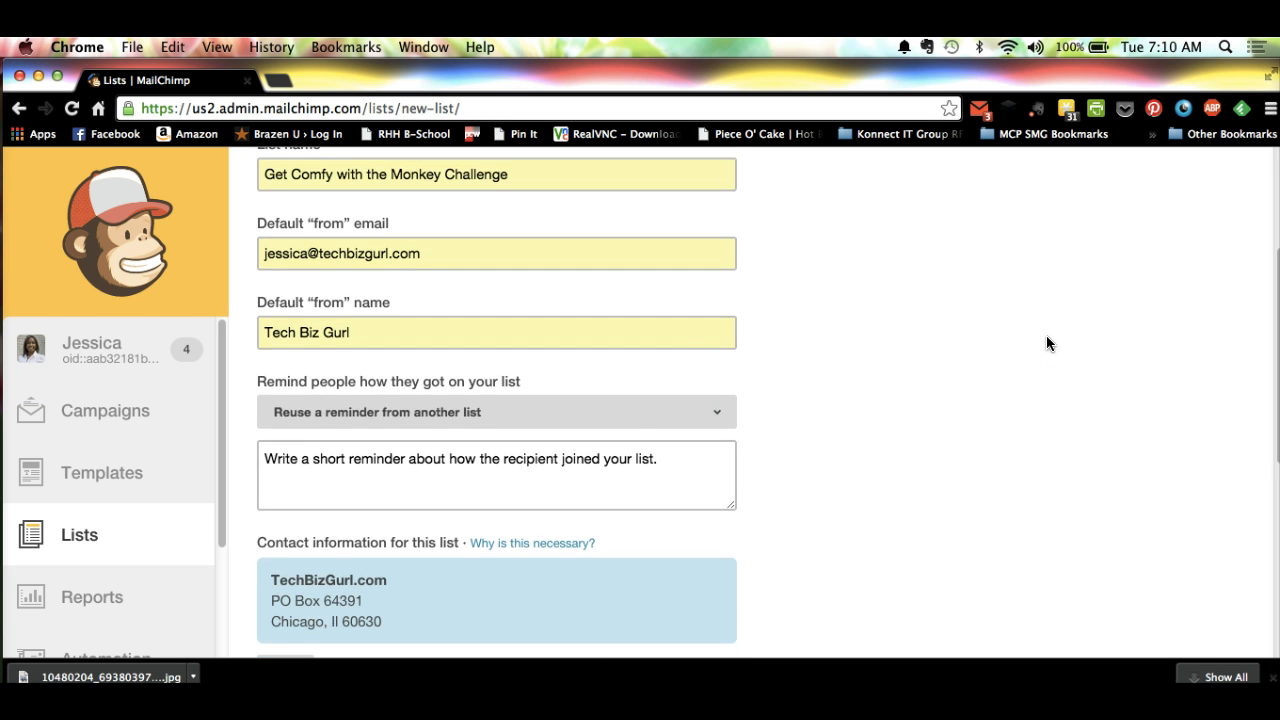
{"action": "left_click", "coordinate": [680, 385]}
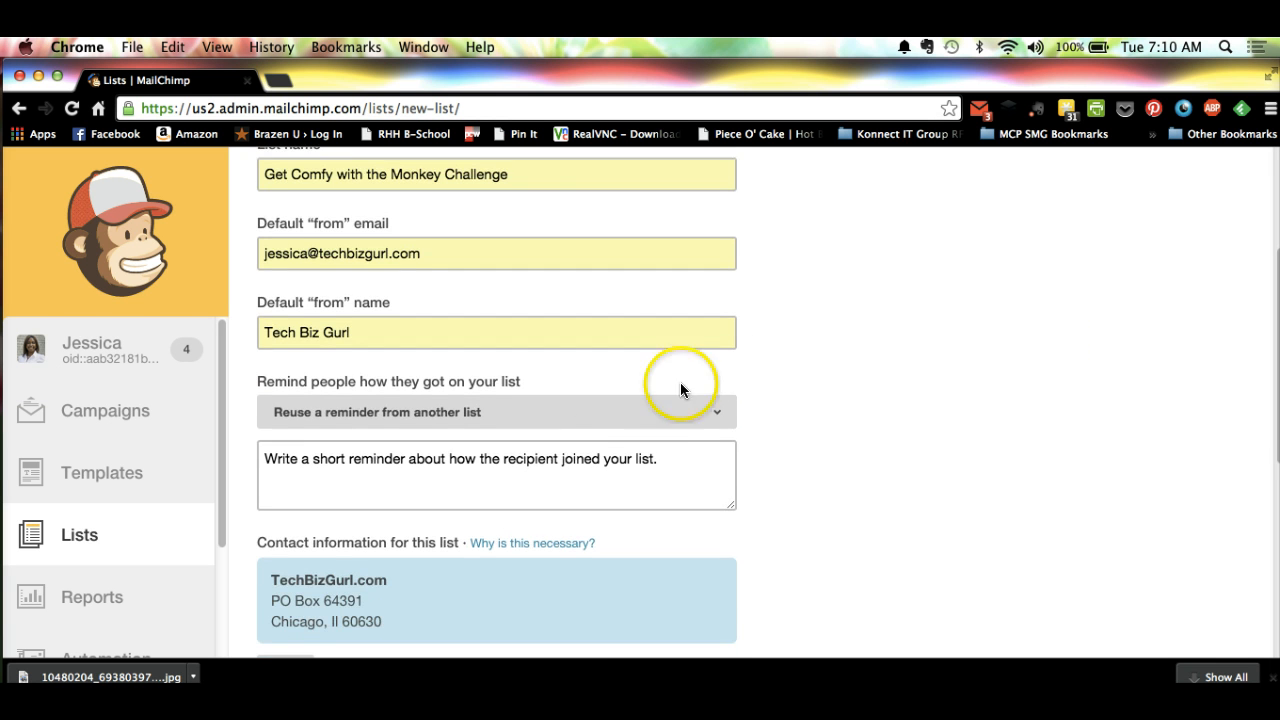
{"action": "left_click", "coordinate": [604, 444]}
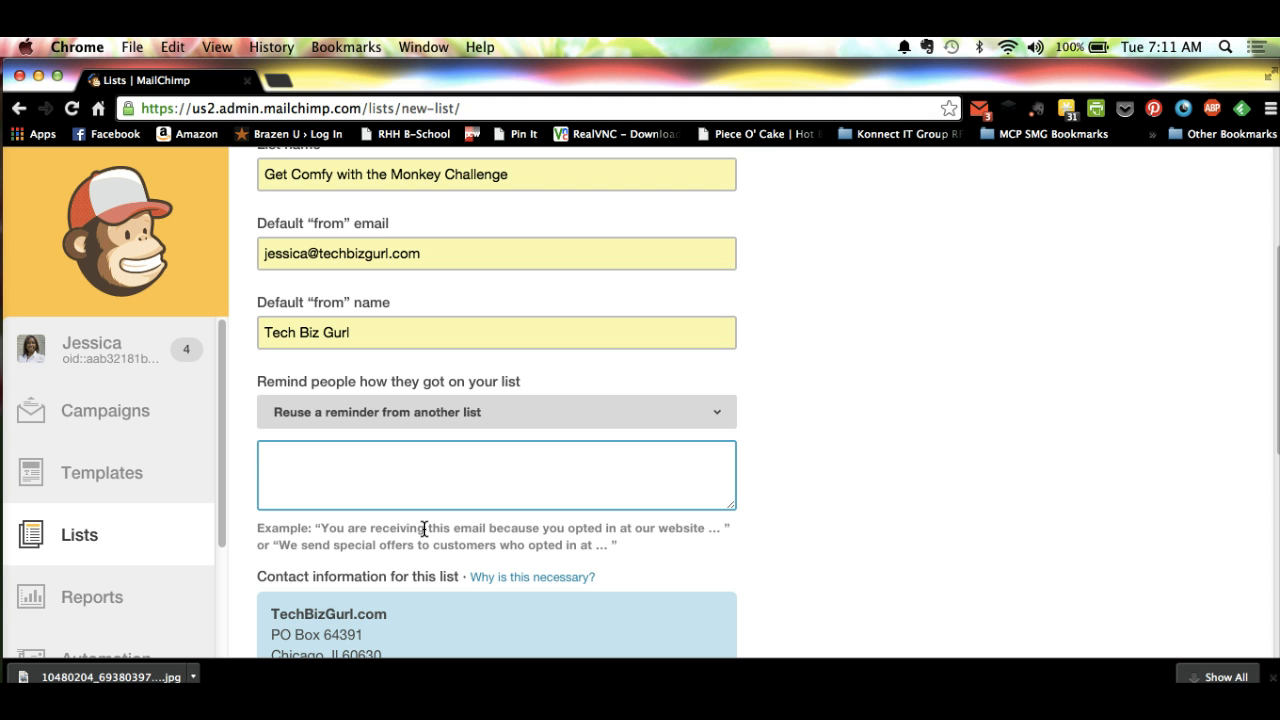
{"action": "type", "text": "You are receiving thi"}
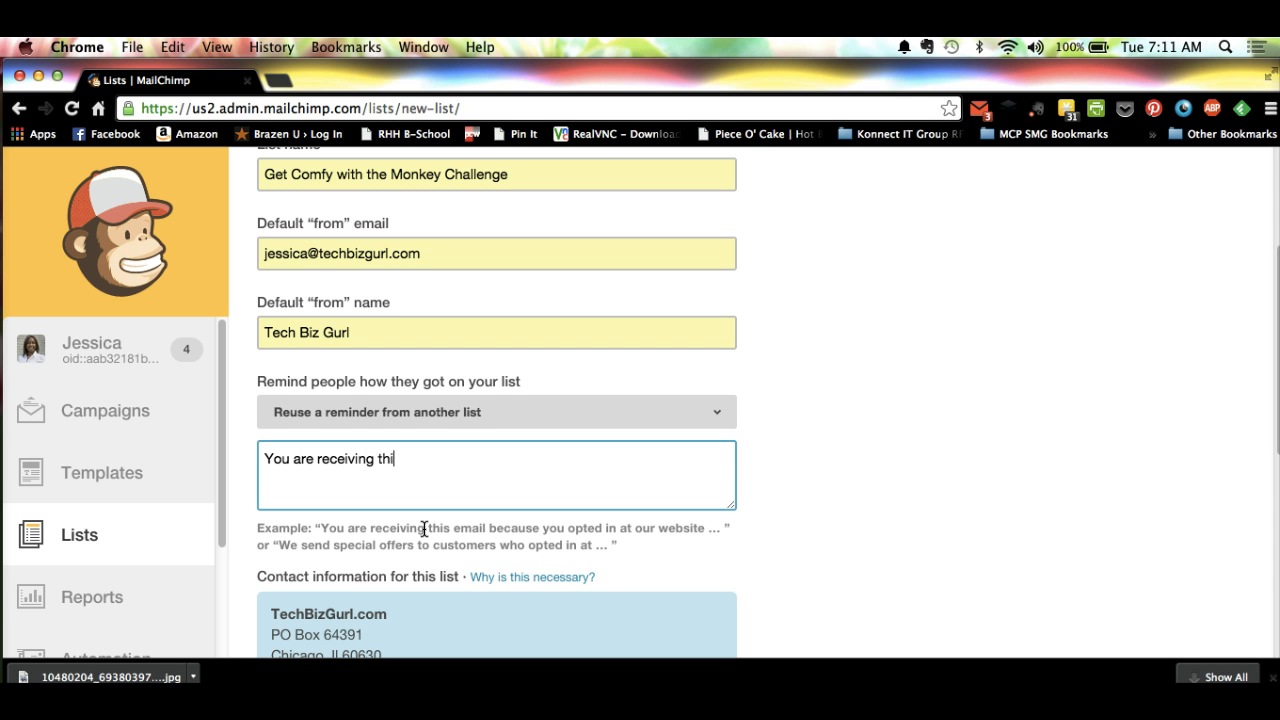
{"action": "type", "text": "s email because your"}
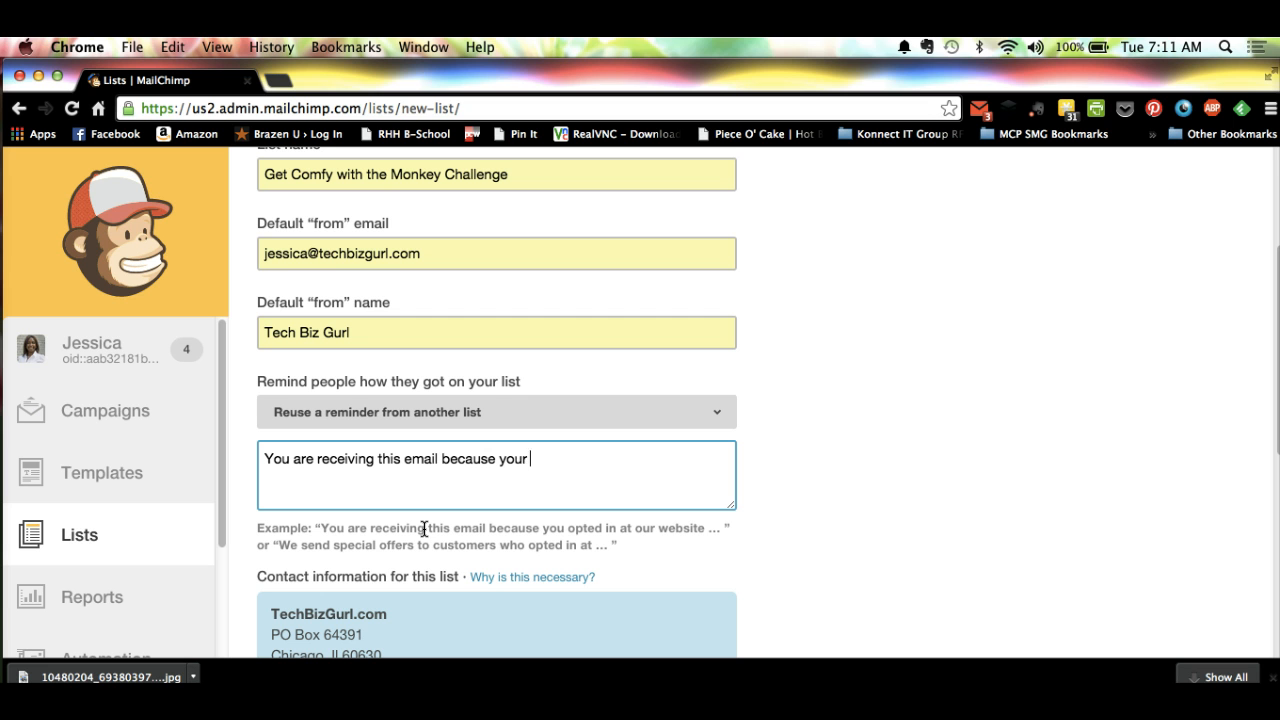
{"action": "key", "text": "BackSpace"}
{"action": "key", "text": "BackSpace"}
{"action": "type", "text": "opted in at t"}
{"action": "type", "text": "echbizgurl.co"}
{"action": "key", "text": "BackSpace"}
{"action": "key", "text": "BackSpace"}
{"action": "key", "text": "BackSpace"}
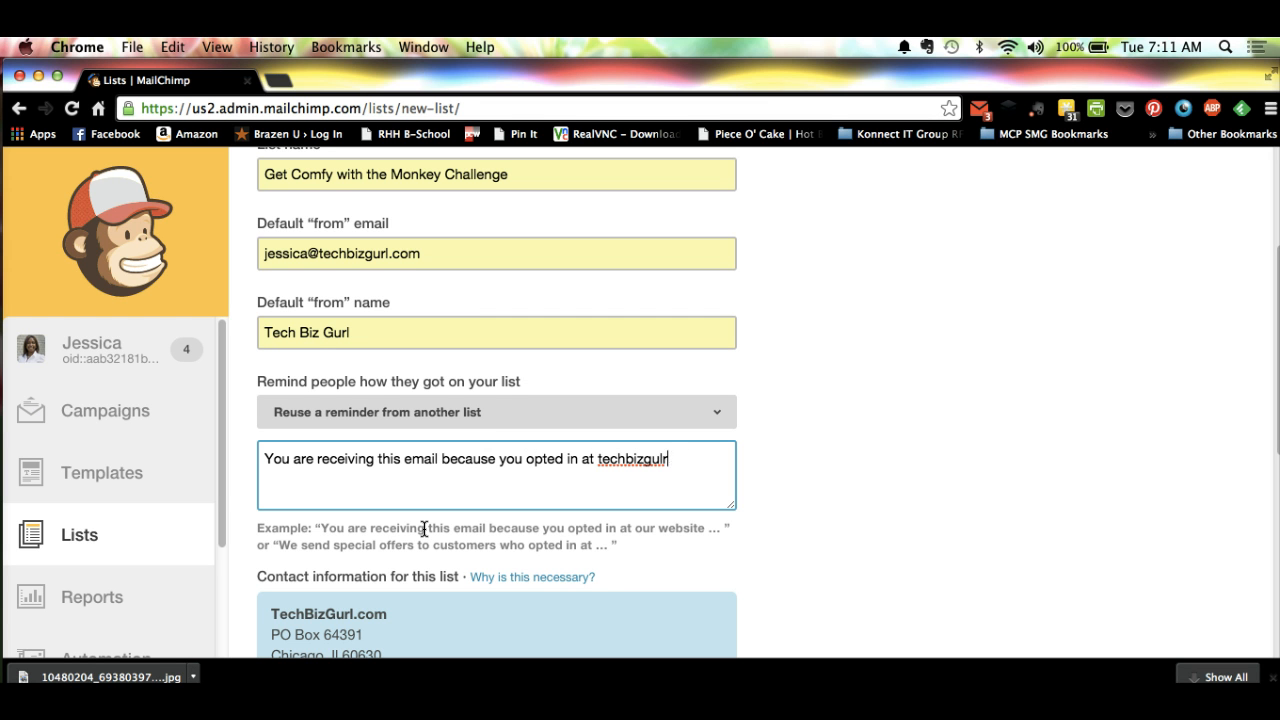
{"action": "key", "text": "BackSpace"}
{"action": "key", "text": "BackSpace"}
{"action": "type", "text": "rl.com."}
{"action": "left_click", "coordinate": [802, 440]}
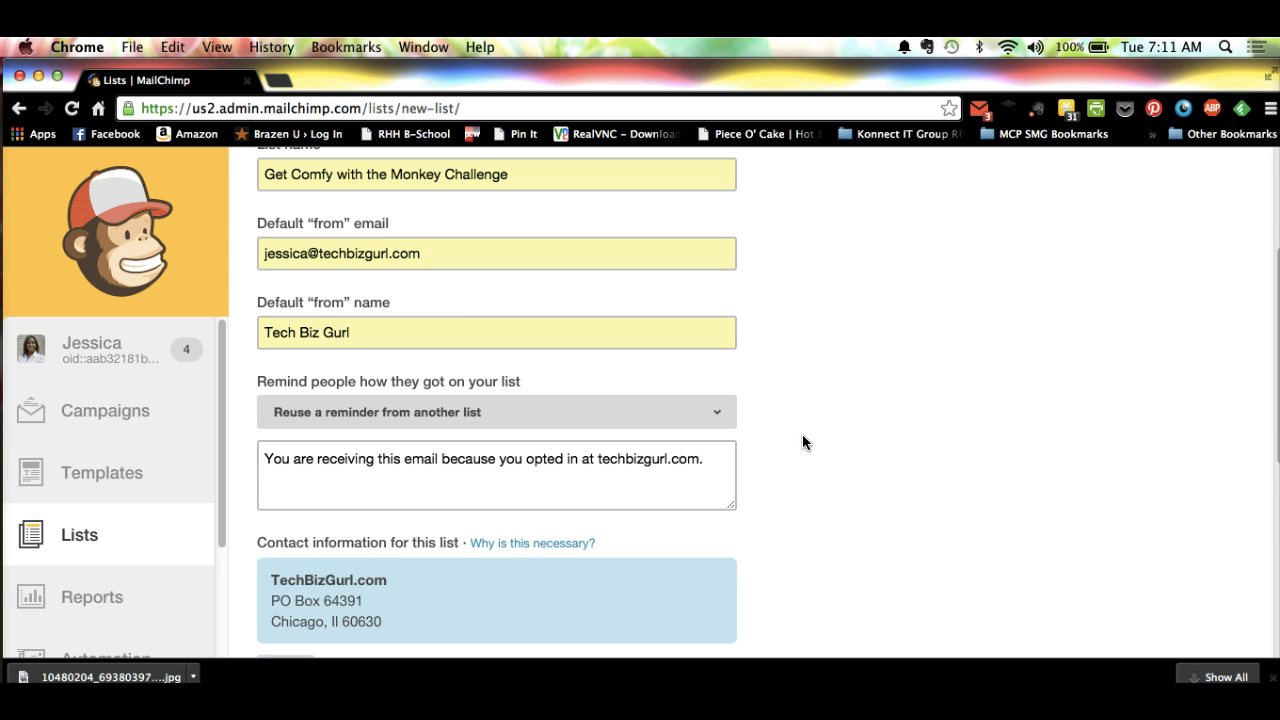
Step: Save the new list with the existing contact information and none of the notification options selected
{"action": "scroll", "coordinate": [802, 440], "scroll_direction": "down", "scroll_amount": 4}
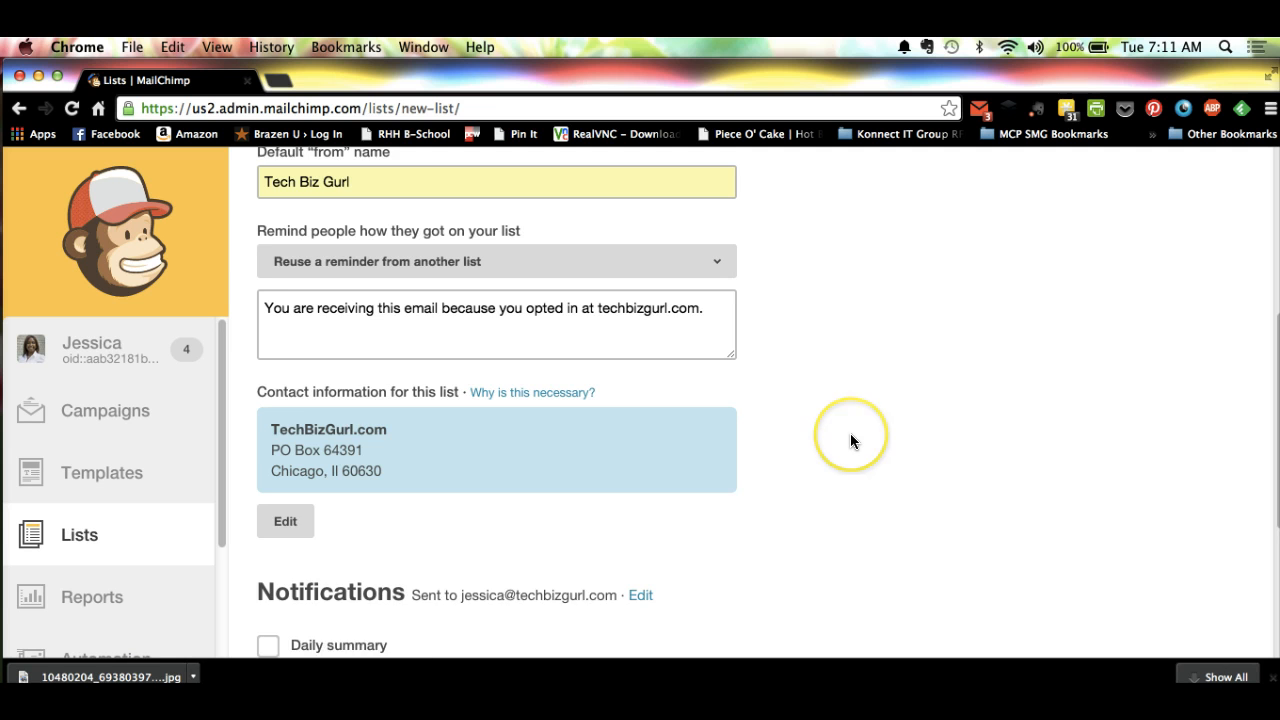
{"action": "scroll", "coordinate": [850, 440], "scroll_direction": "down", "scroll_amount": 3}
{"action": "scroll", "coordinate": [851, 440], "scroll_direction": "down", "scroll_amount": 4}
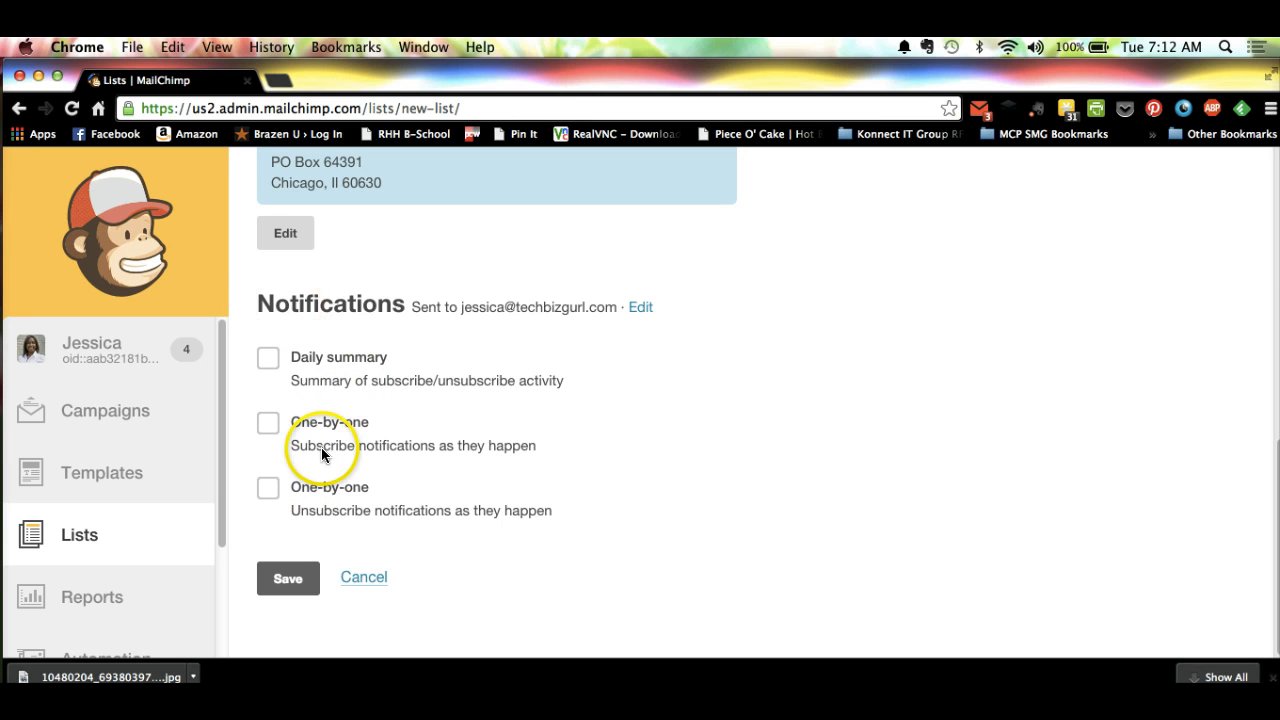
{"action": "left_click", "coordinate": [299, 572]}
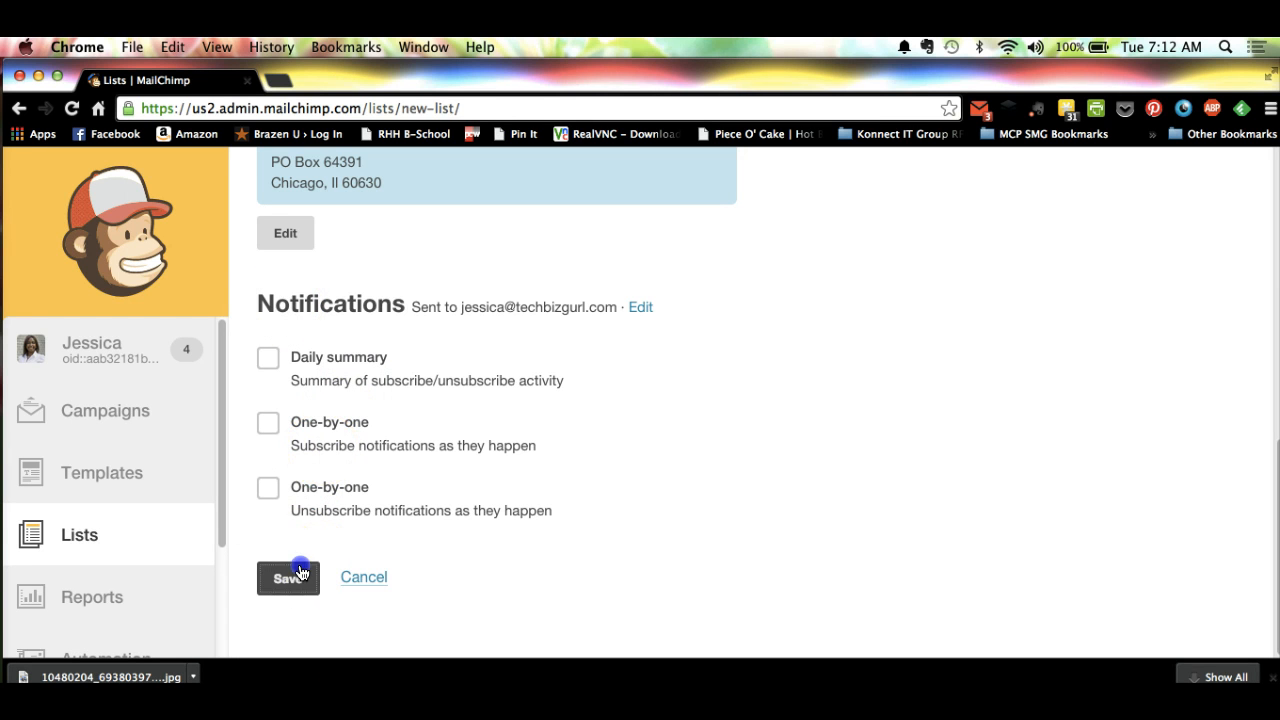